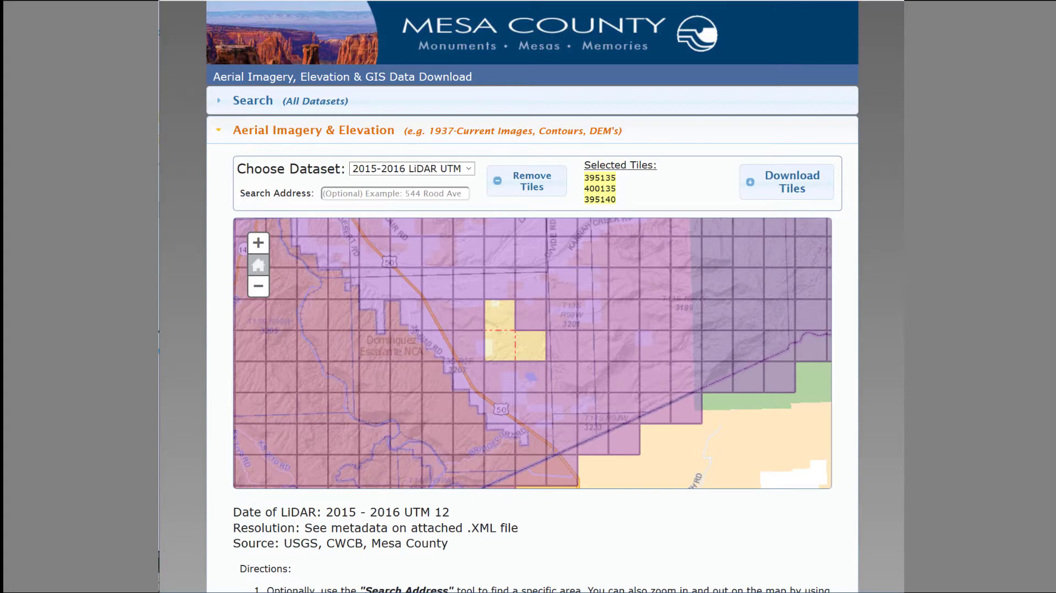
Mark three neighbouring LiDAR tiles beside tiles 395135, 400135 and 395140 on the download map.
left_click(531, 316)
left_click(531, 375)
left_click(500, 374)
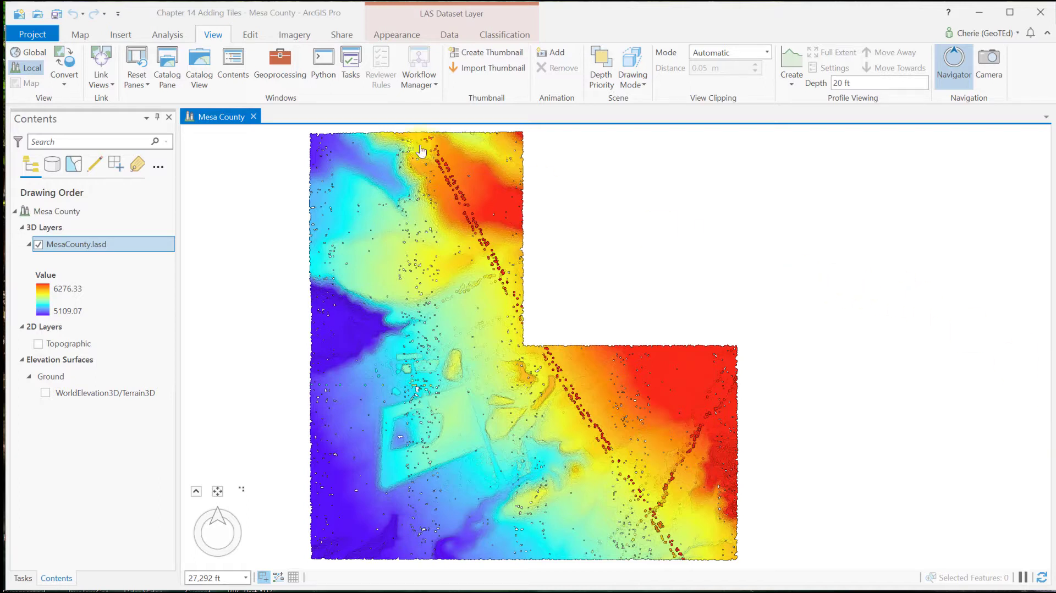
Open the properties of MesaCounty.lasd from the Chapter 14 Adding Tiles folder in Catalog View.
left_click(199, 70)
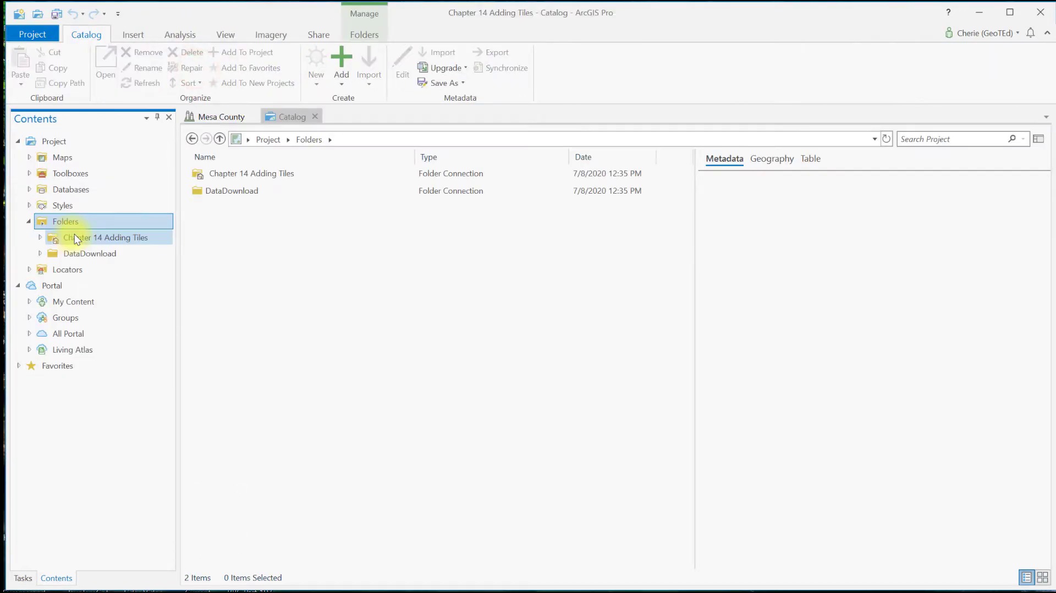
left_click(75, 237)
right_click(235, 226)
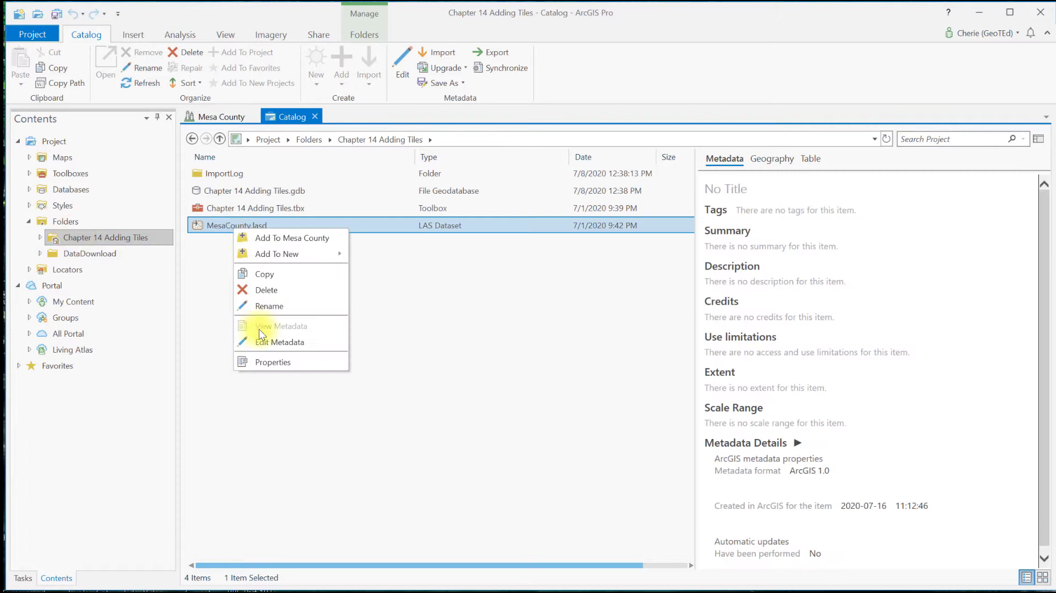
left_click(260, 358)
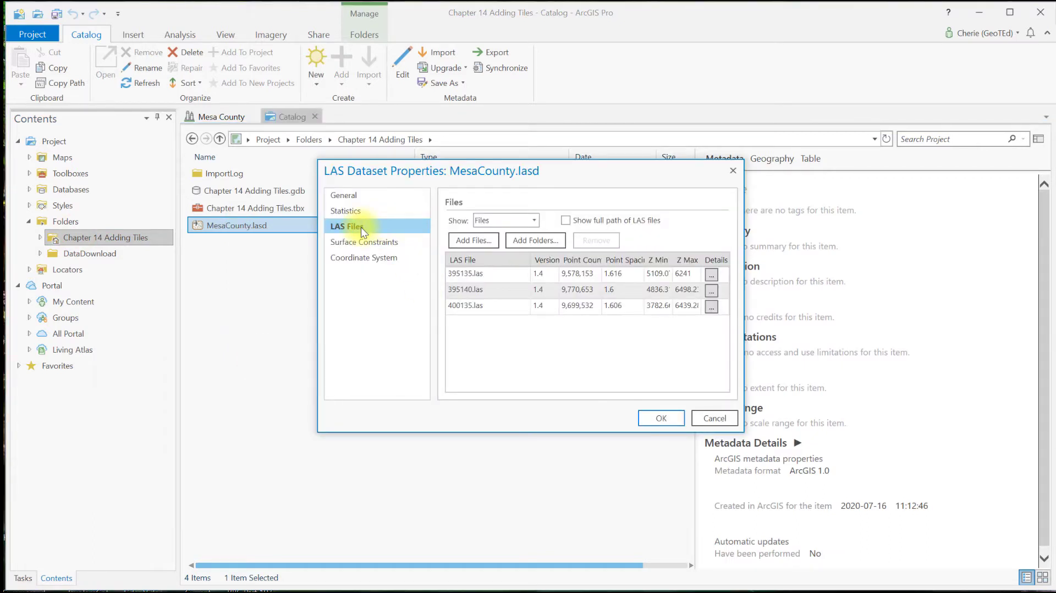
Add 395130.las from the AdditionalTiles folder as the fourth LAS file in MesaCounty.lasd.
left_click(478, 241)
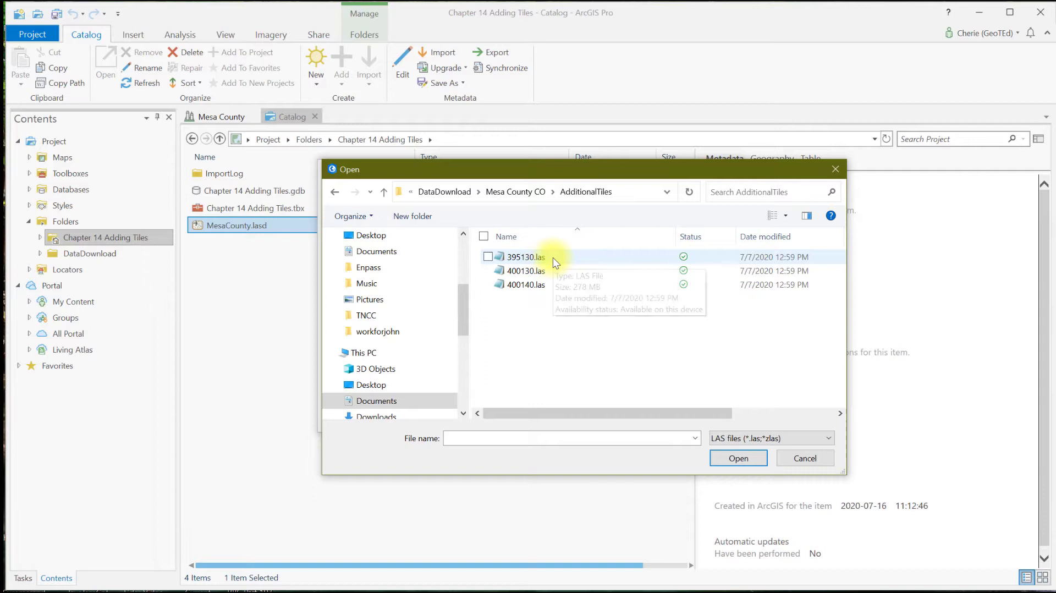
left_click(552, 259)
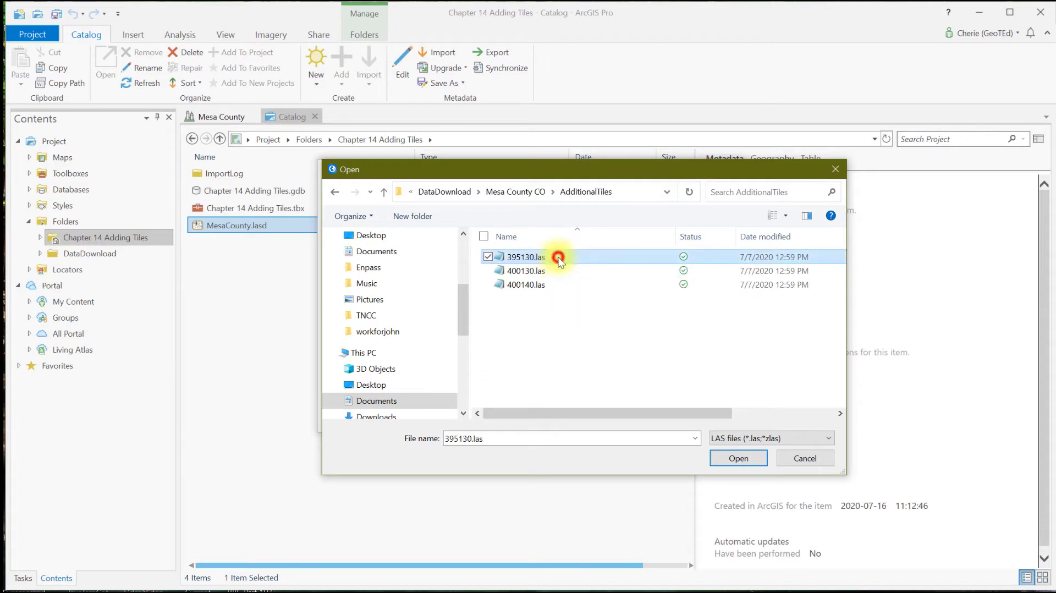
left_click(734, 458)
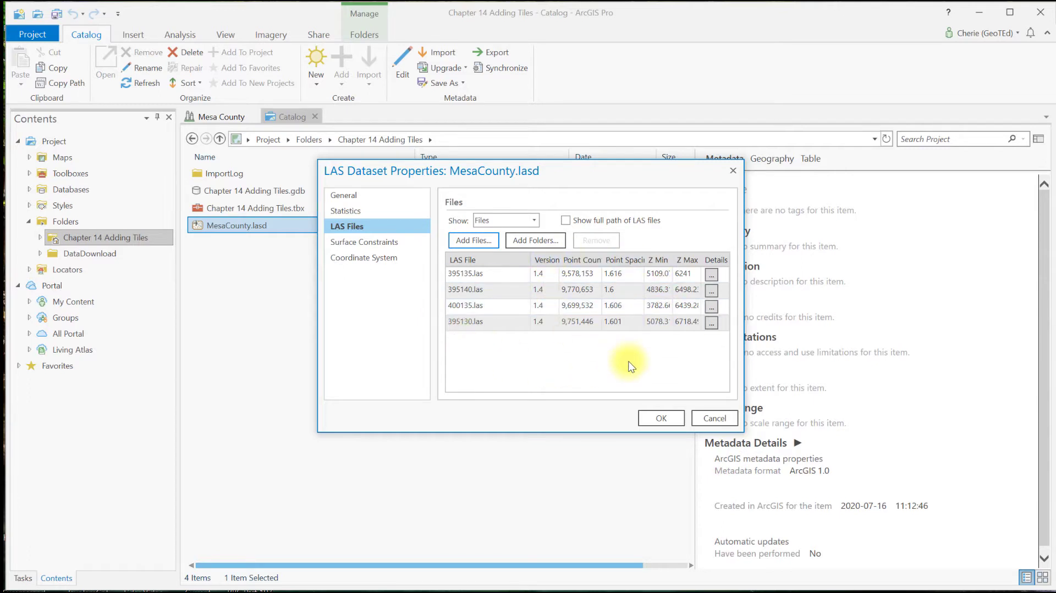
Update the outdated statistics on the Statistics page and confirm the properties with OK.
left_click(351, 210)
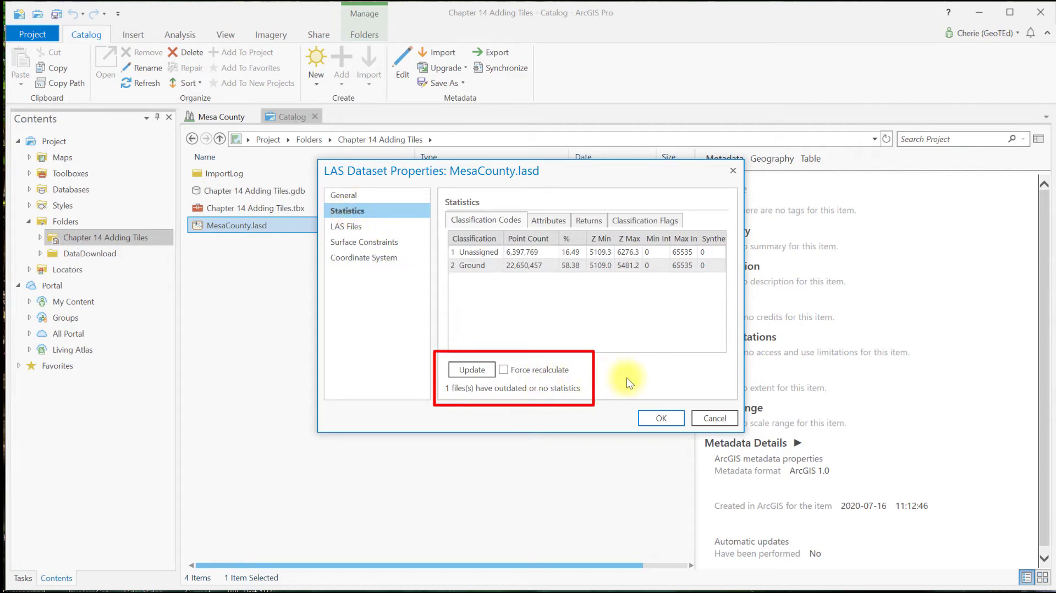
left_click(465, 373)
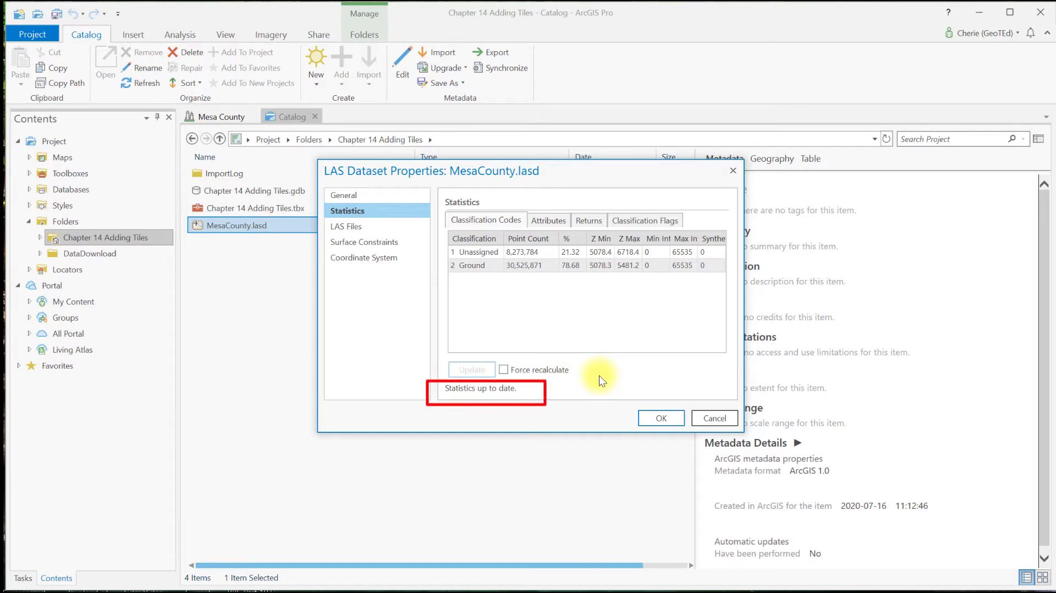
left_click(658, 419)
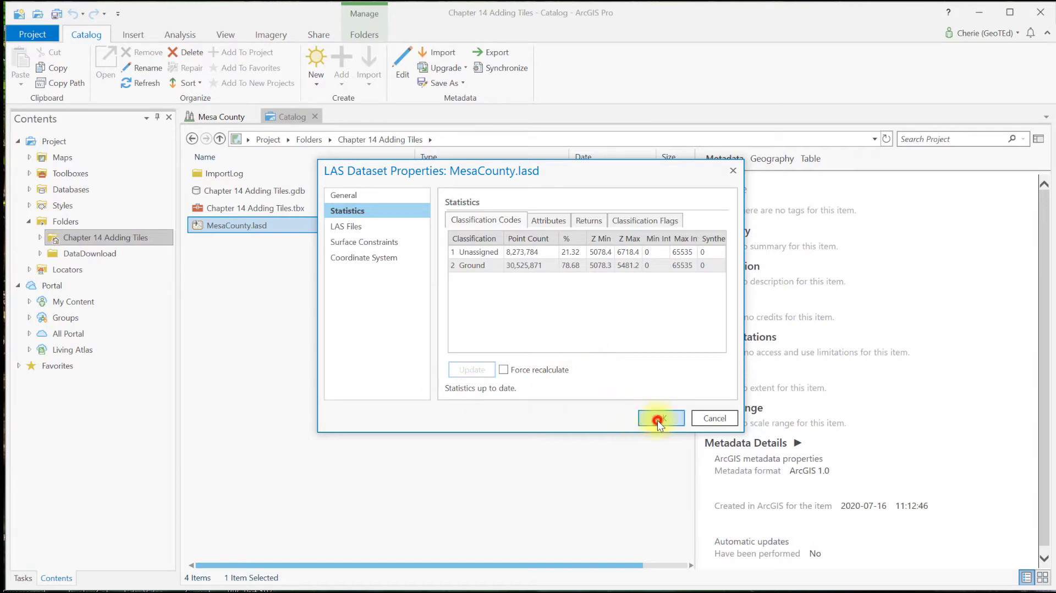
Return to the Mesa County scene and search the Geoprocessing tools for 'add las'.
left_click(226, 116)
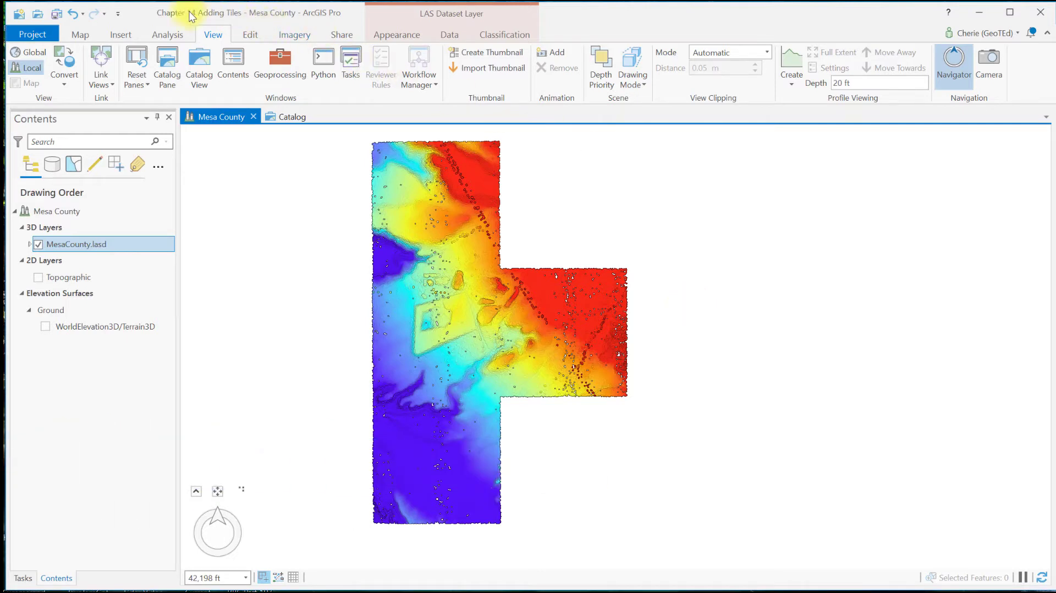
left_click(167, 34)
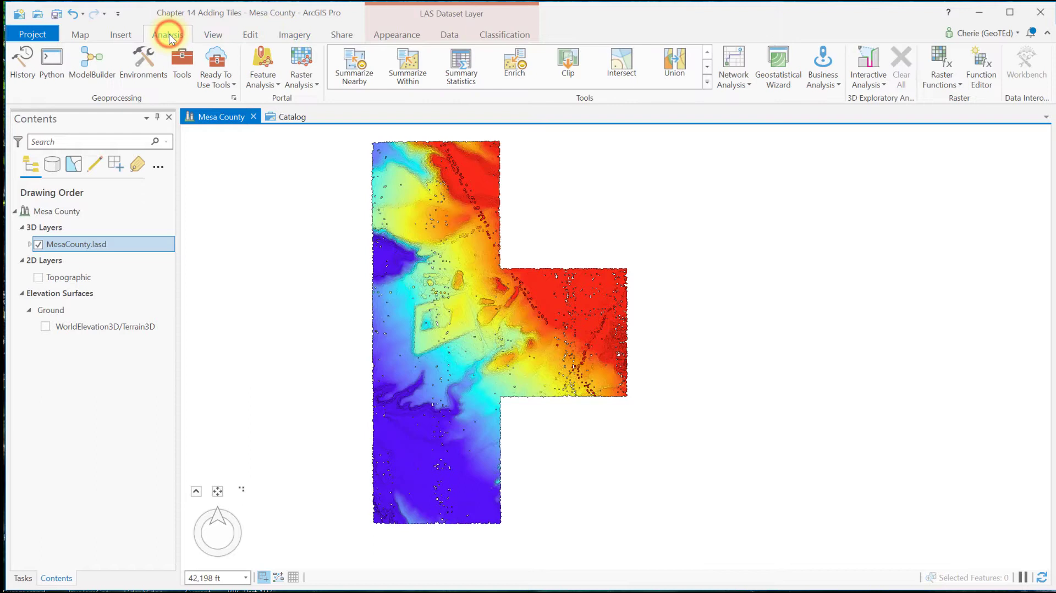
left_click(183, 58)
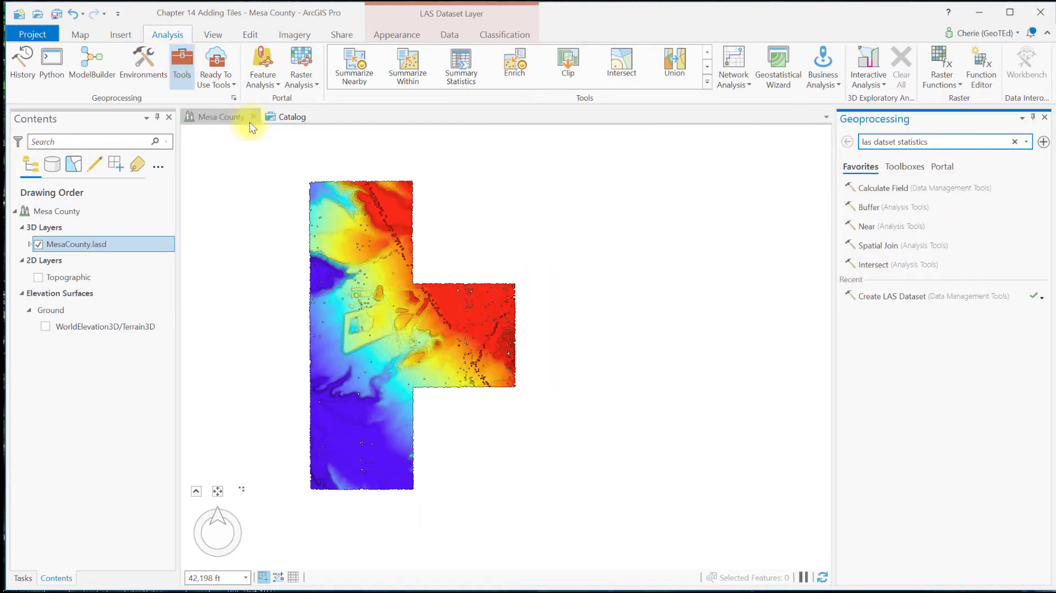
left_click(860, 141)
type("add las")
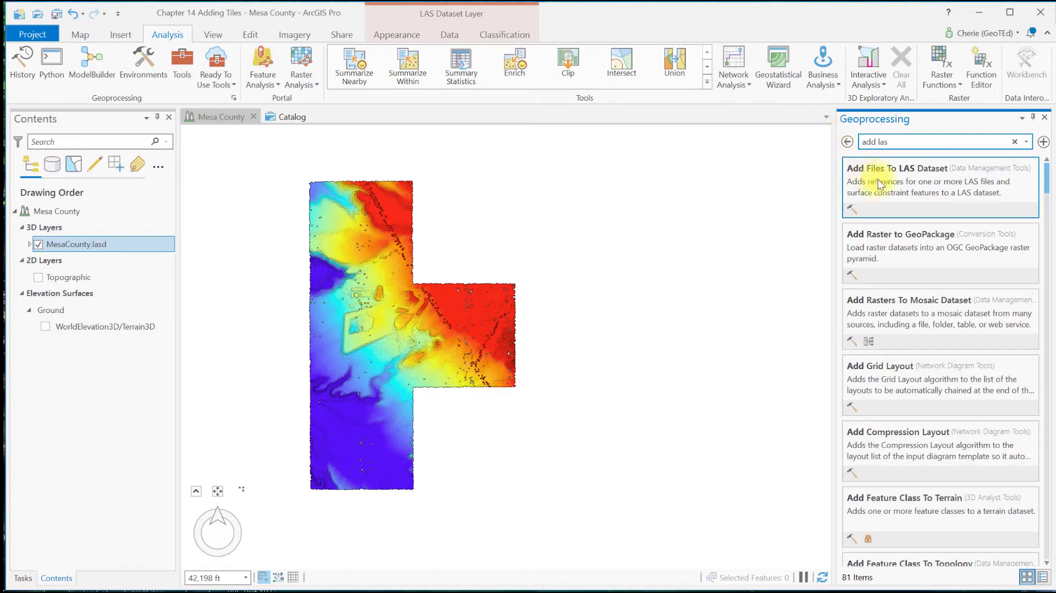
Open Add Files To LAS Dataset with MesaCounty.lasd as the input dataset.
left_click(911, 191)
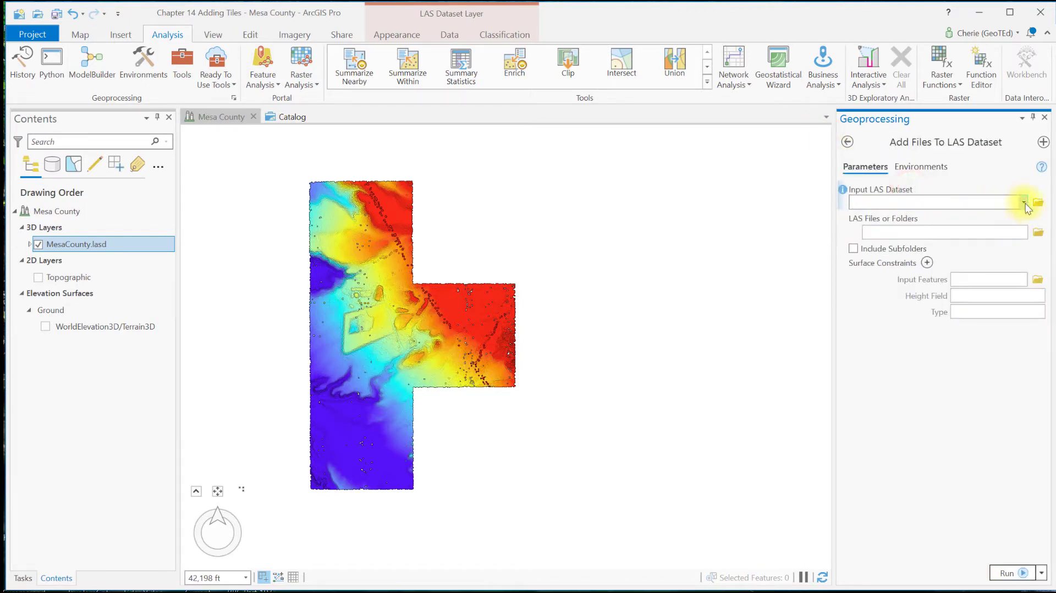
left_click(1024, 202)
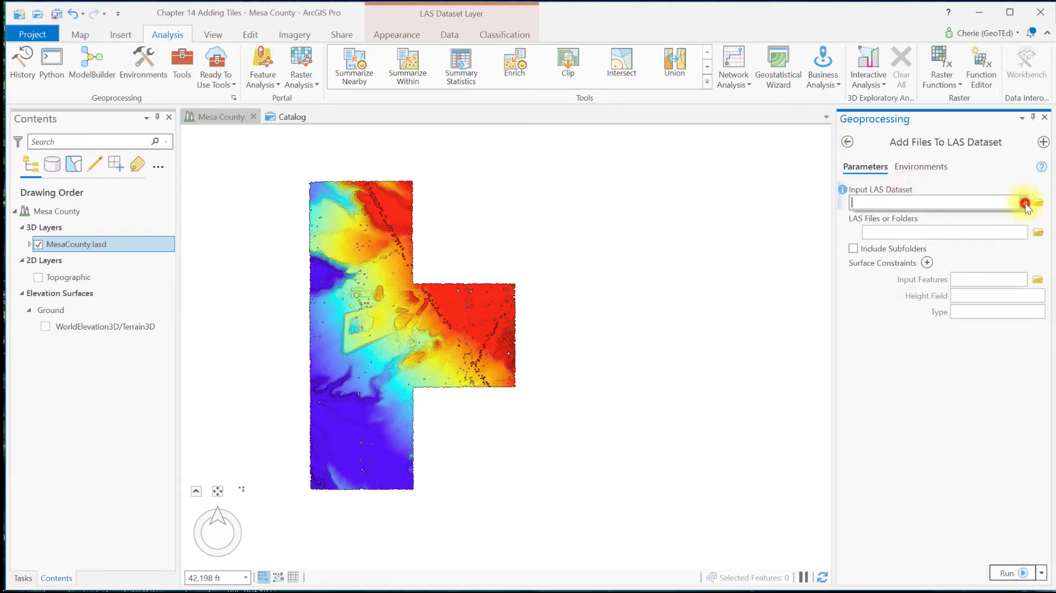
left_click(938, 218)
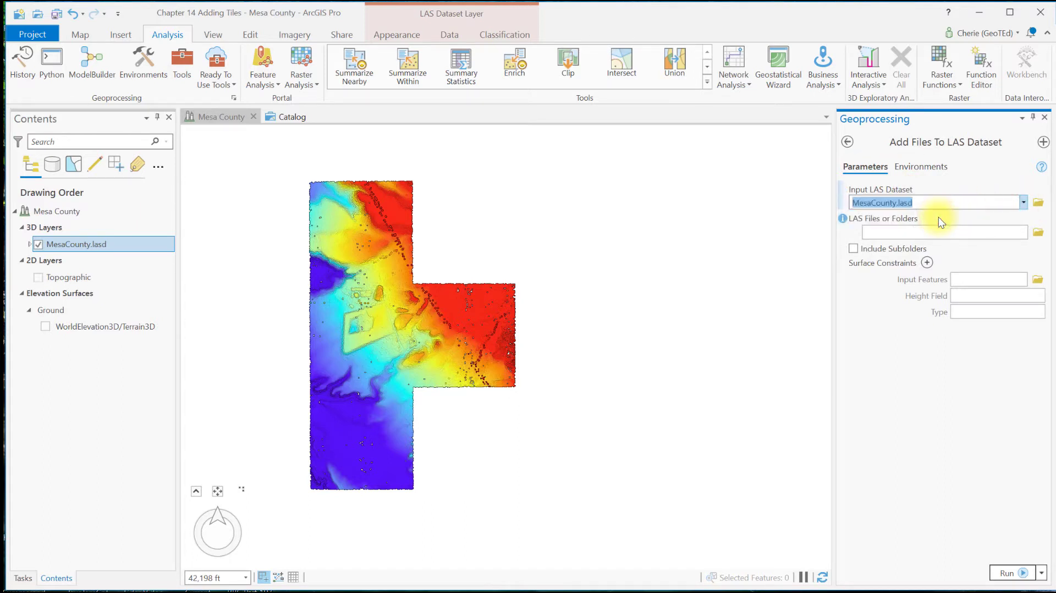
Choose 400130.las and 400140.las from the AdditionalTiles folder as the input files.
left_click(1043, 239)
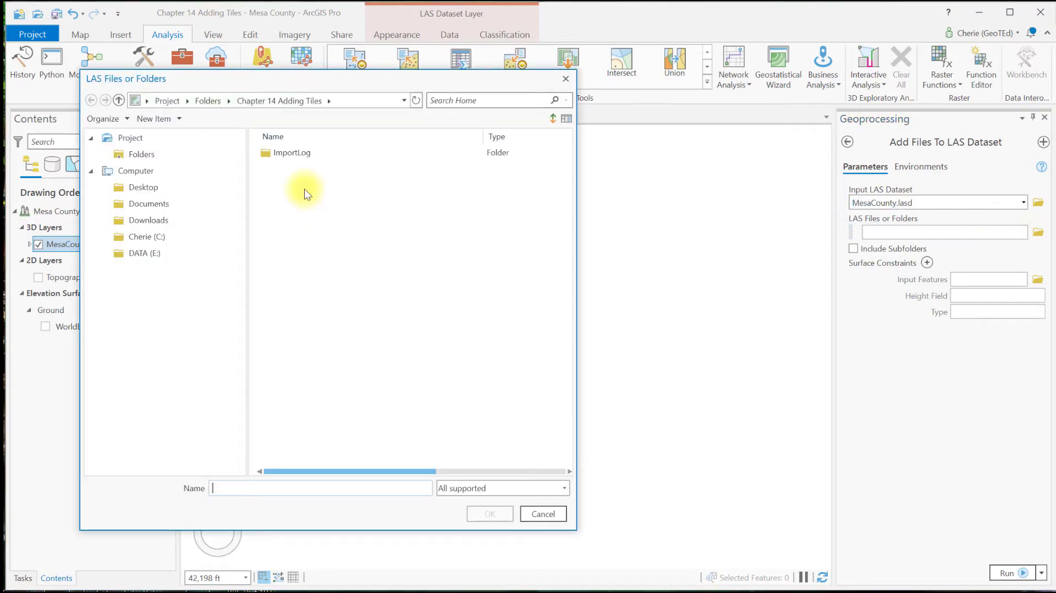
left_click(131, 154)
double_click(295, 170)
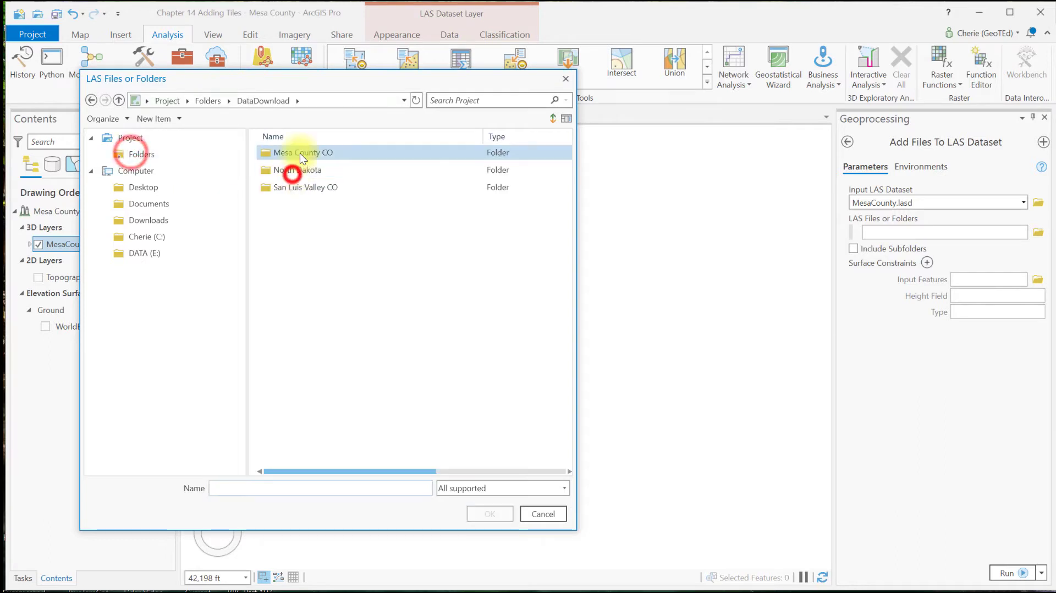
double_click(299, 153)
left_click(299, 153)
left_click(299, 169)
left_click(306, 190, "shift")
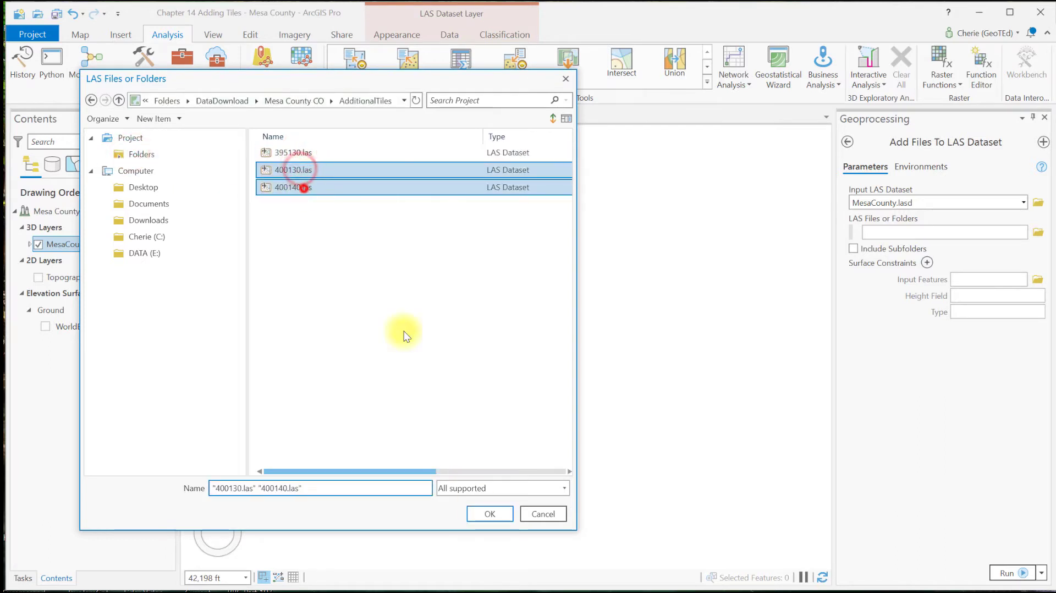
left_click(489, 513)
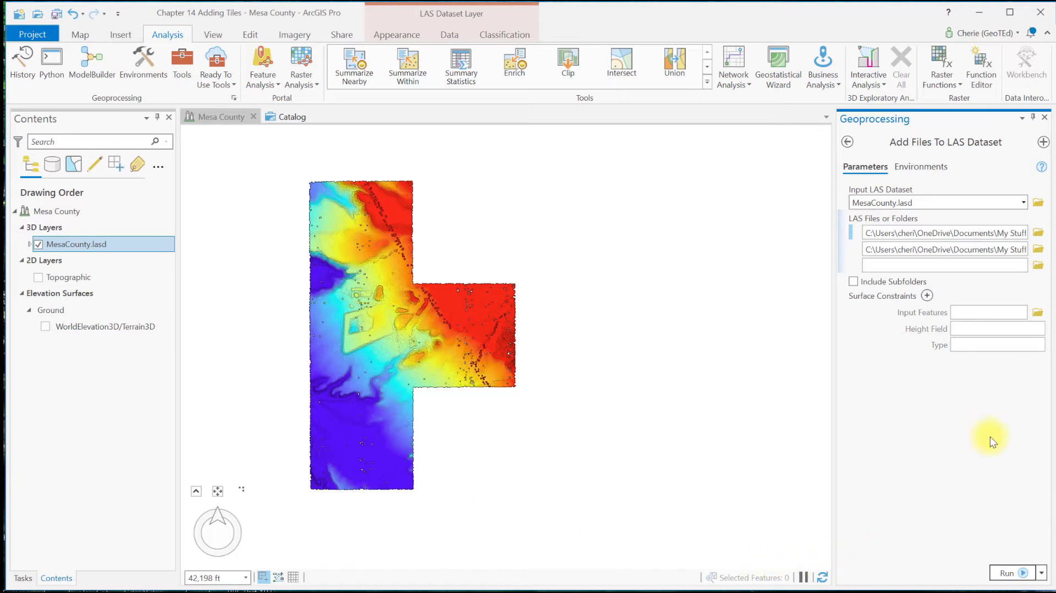
Run the tool to add 400130.las and 400140.las, completing the six-tile point cloud.
left_click(1008, 575)
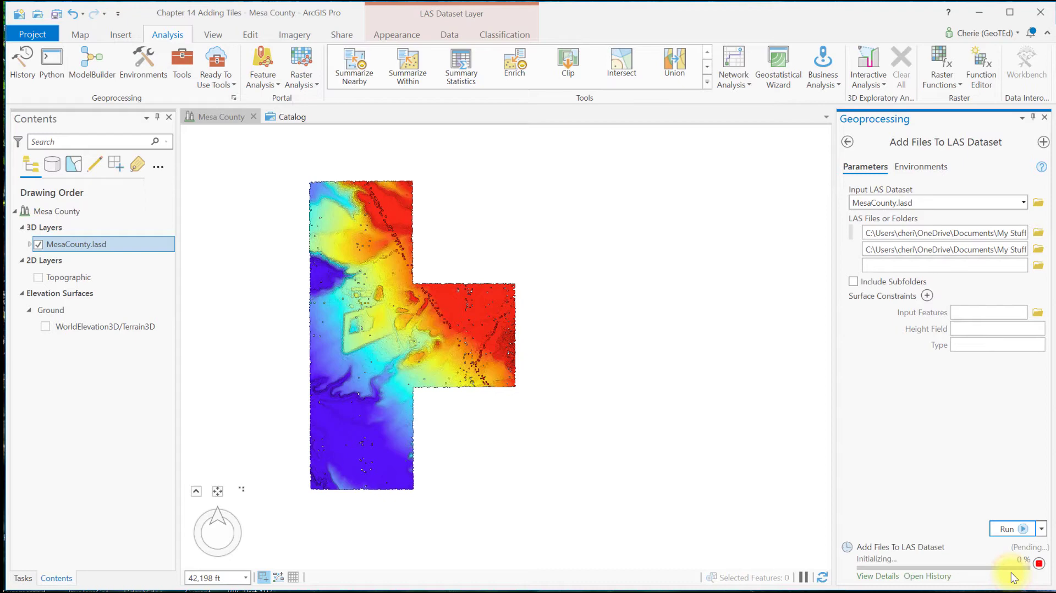
mouse_move(1014, 578)
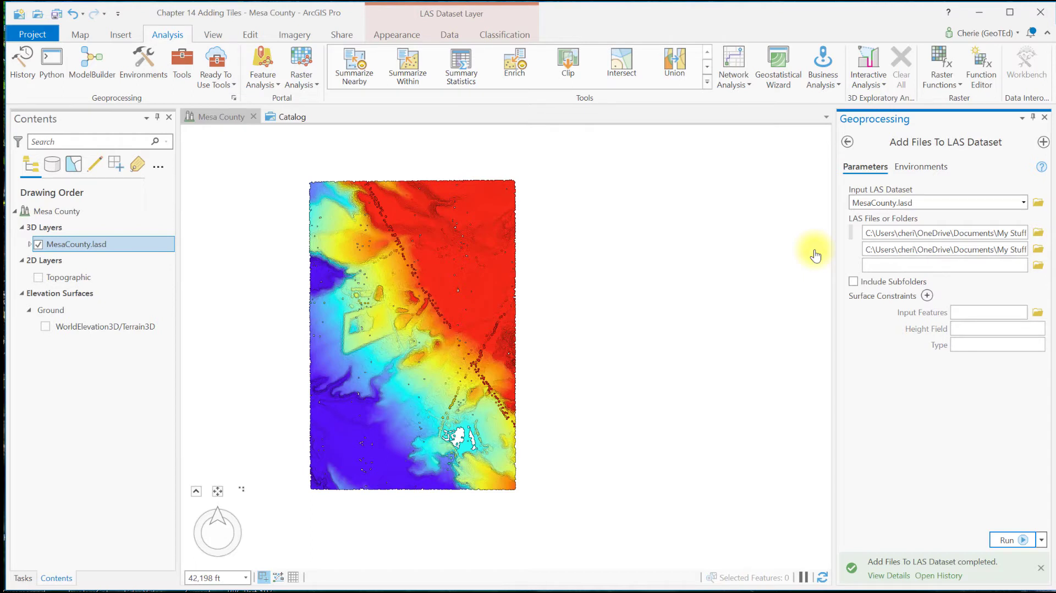
right_click(80, 247)
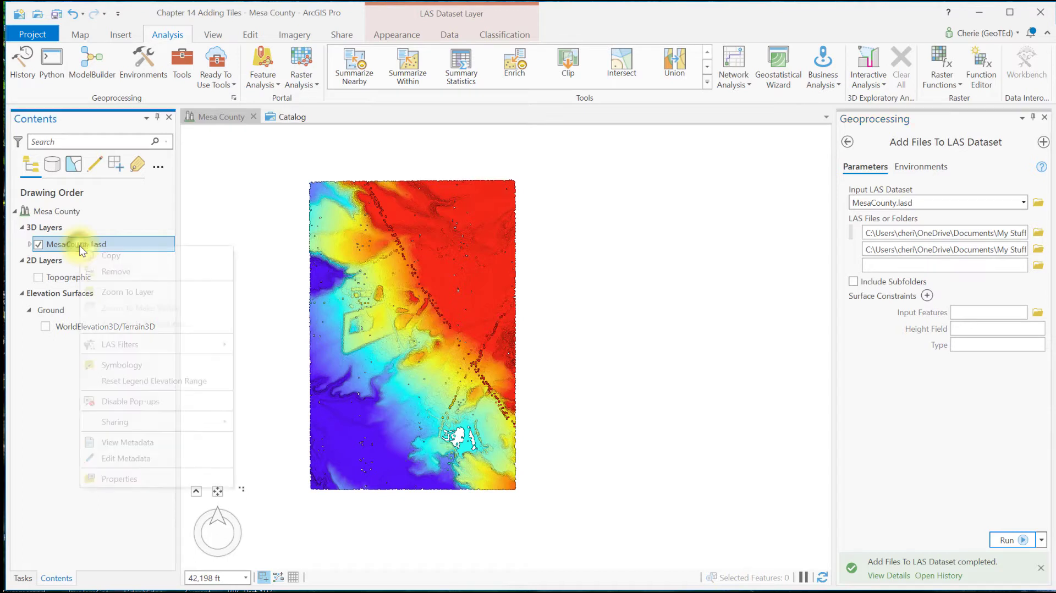
Check the Statistics status on the MesaCounty.lasd layer's Source page, then close the properties.
left_click(118, 480)
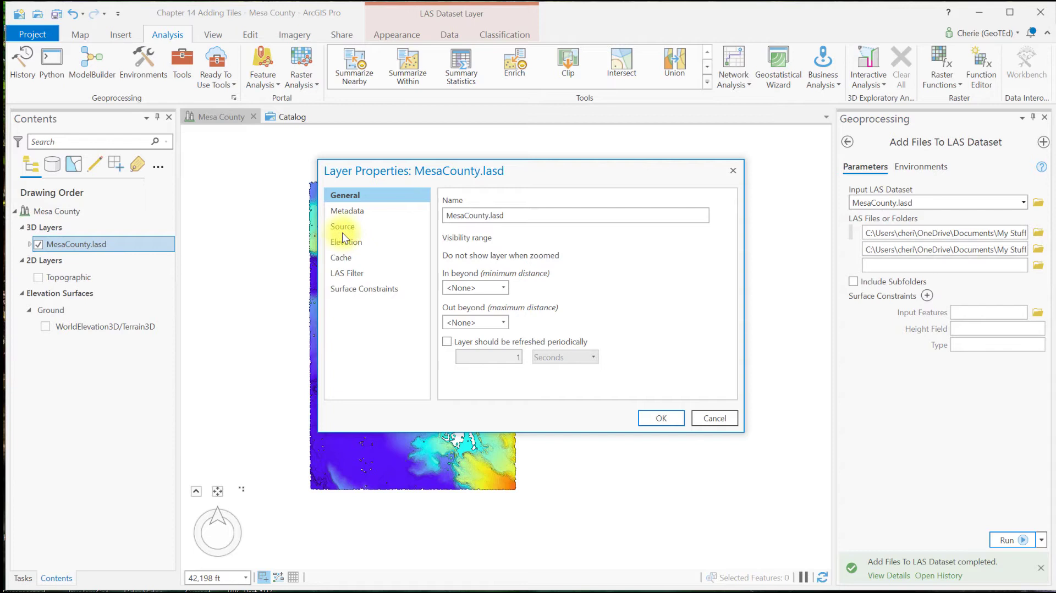
left_click(342, 231)
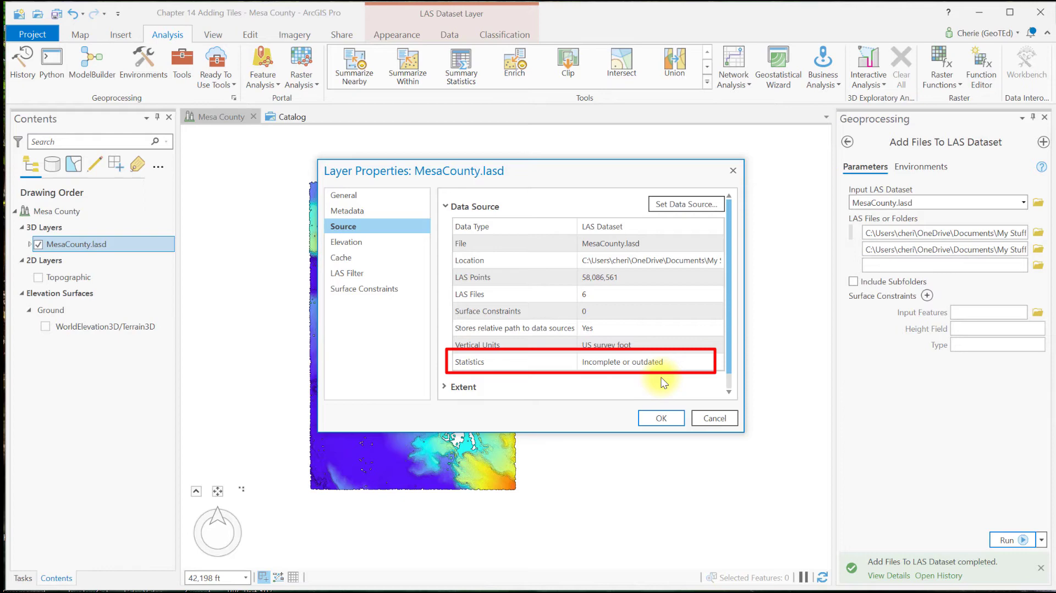
left_click(663, 418)
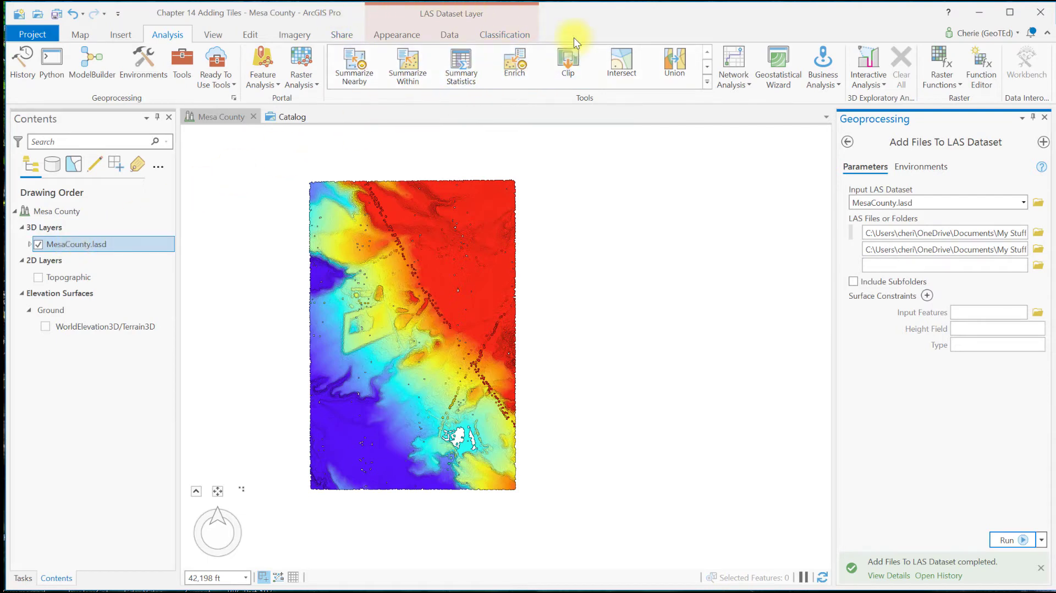
Run Calculate Statistics from the Data tab on MesaCounty.lasd with Skip Existing on.
left_click(449, 35)
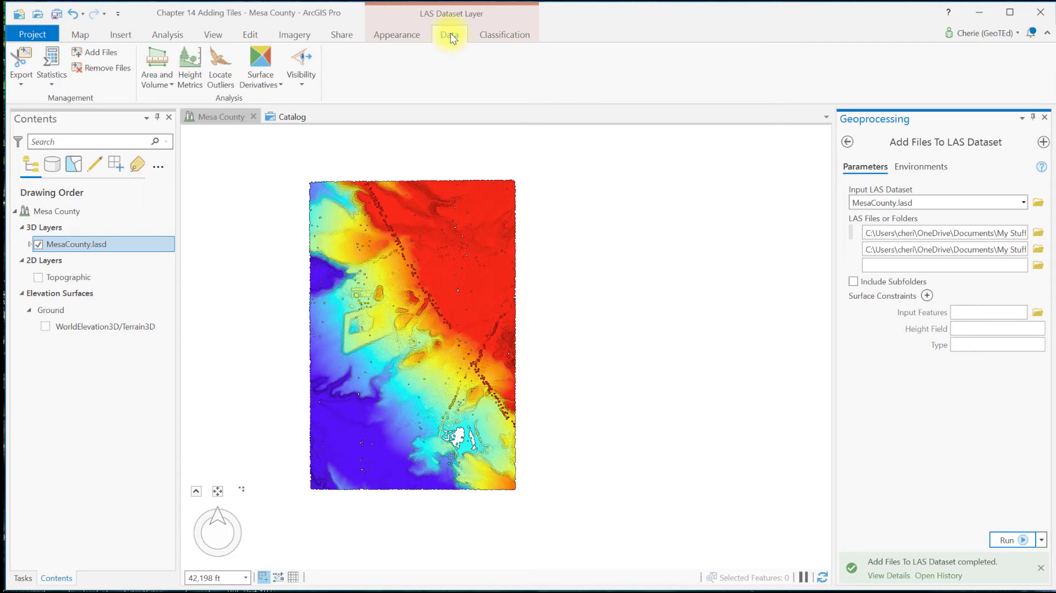
left_click(53, 80)
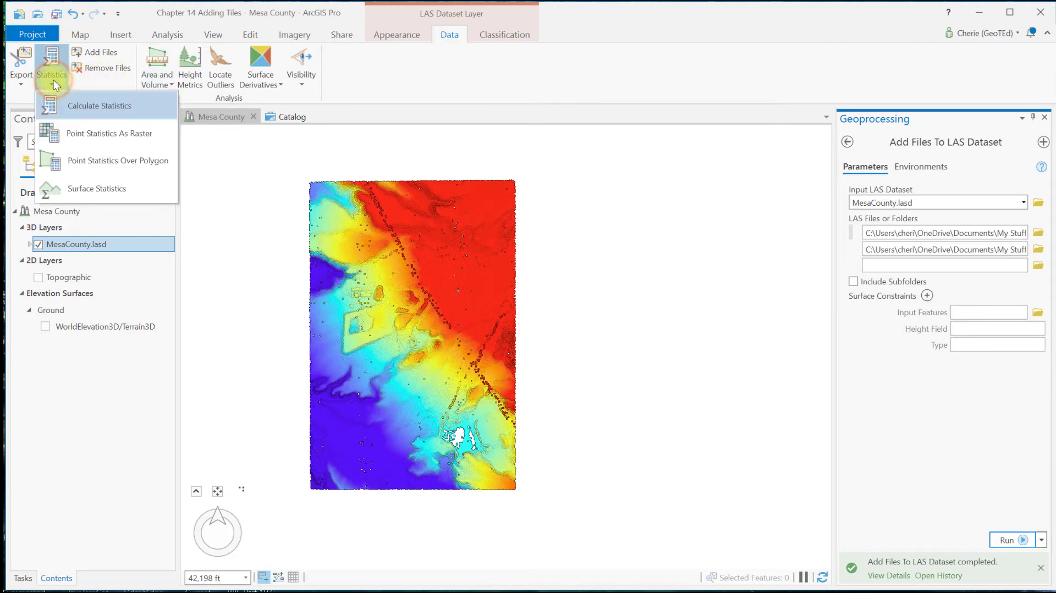
left_click(95, 110)
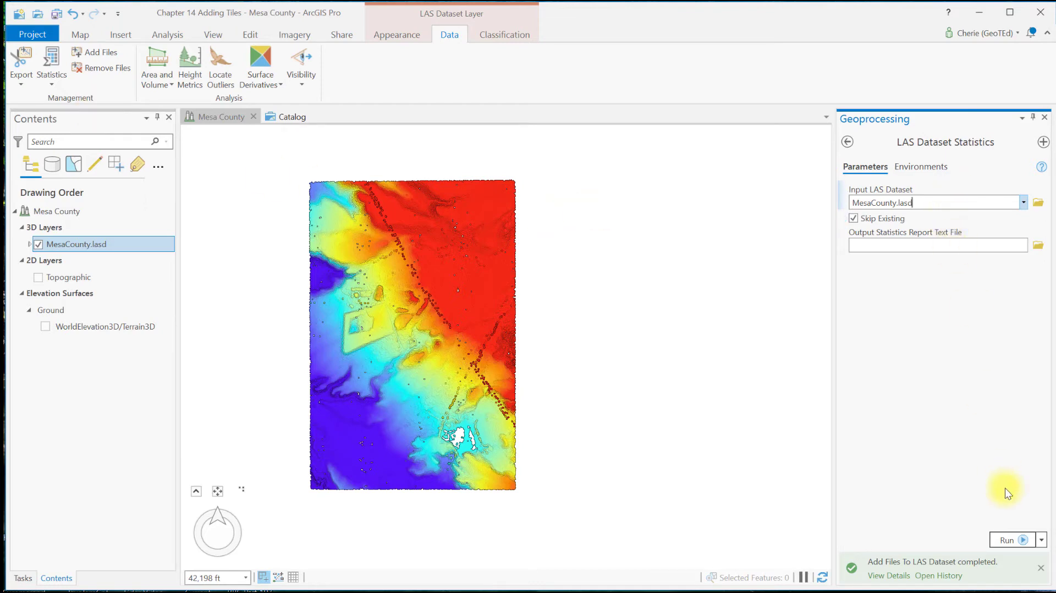
left_click(1011, 536)
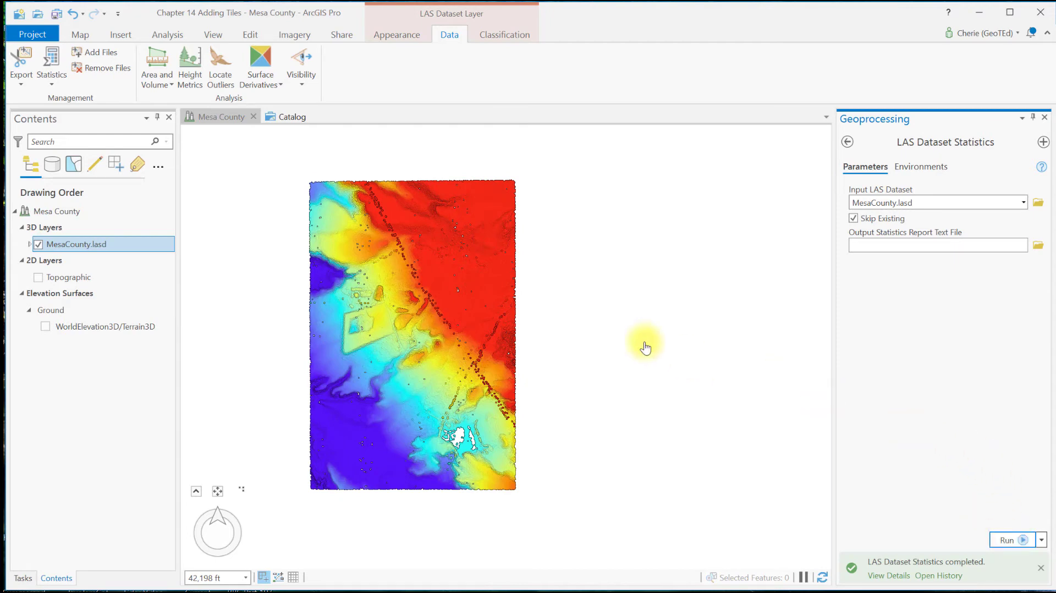
right_click(72, 246)
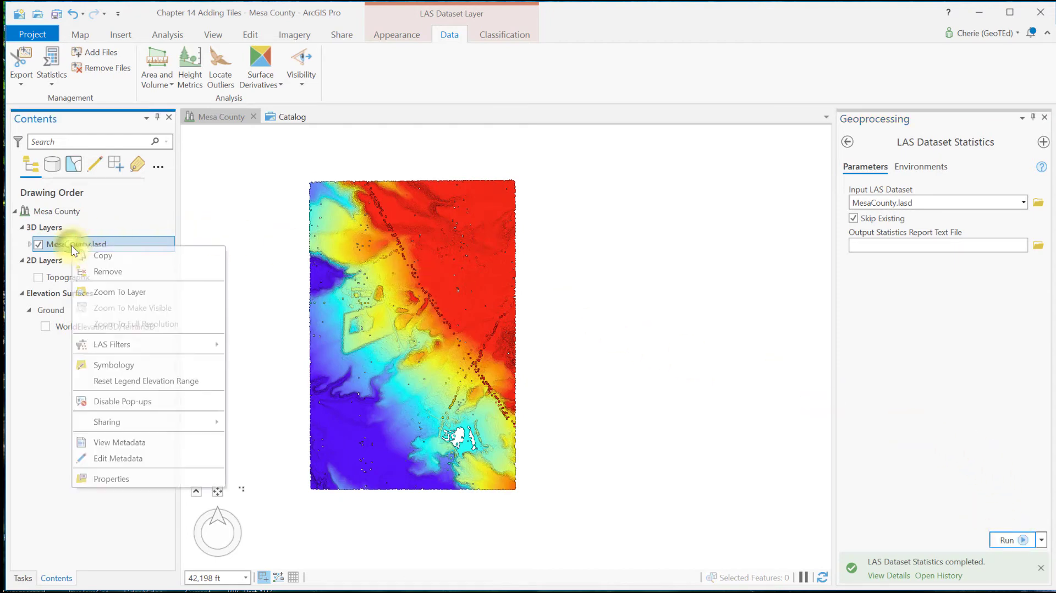
left_click(117, 476)
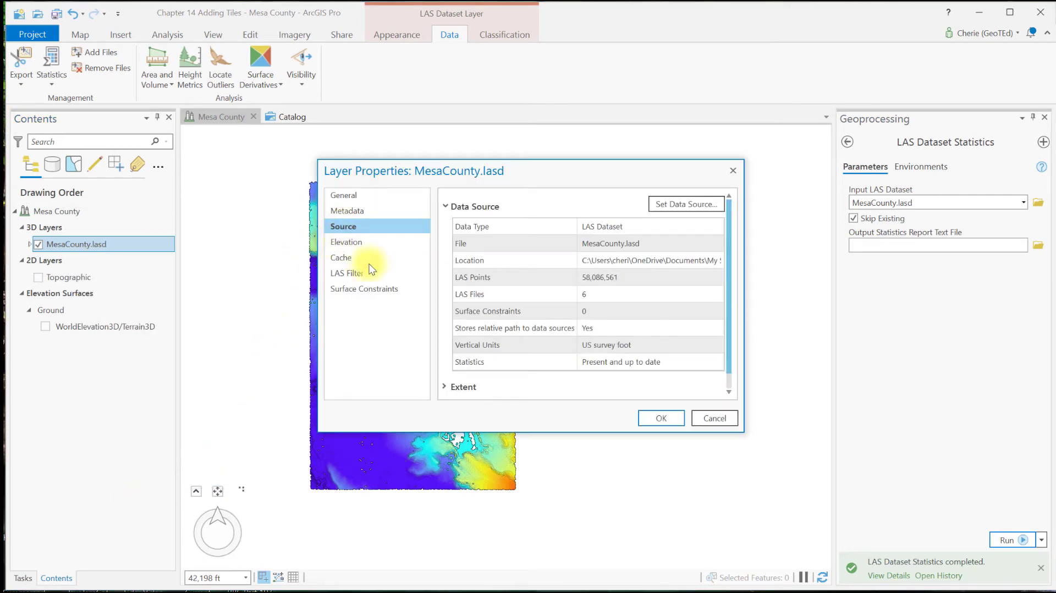
scroll(490, 374, "down", 1)
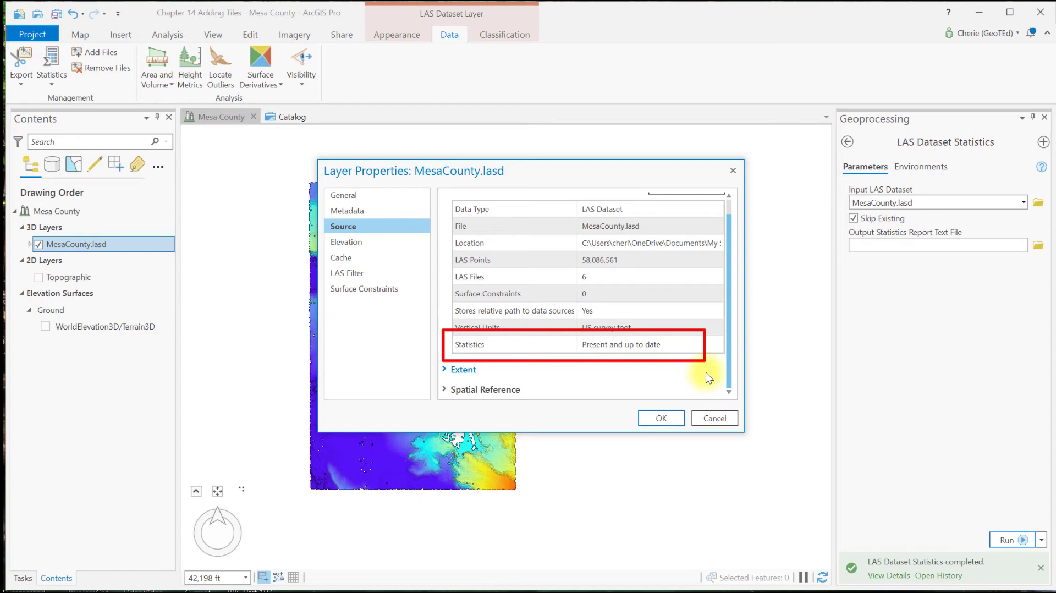
left_click(670, 422)
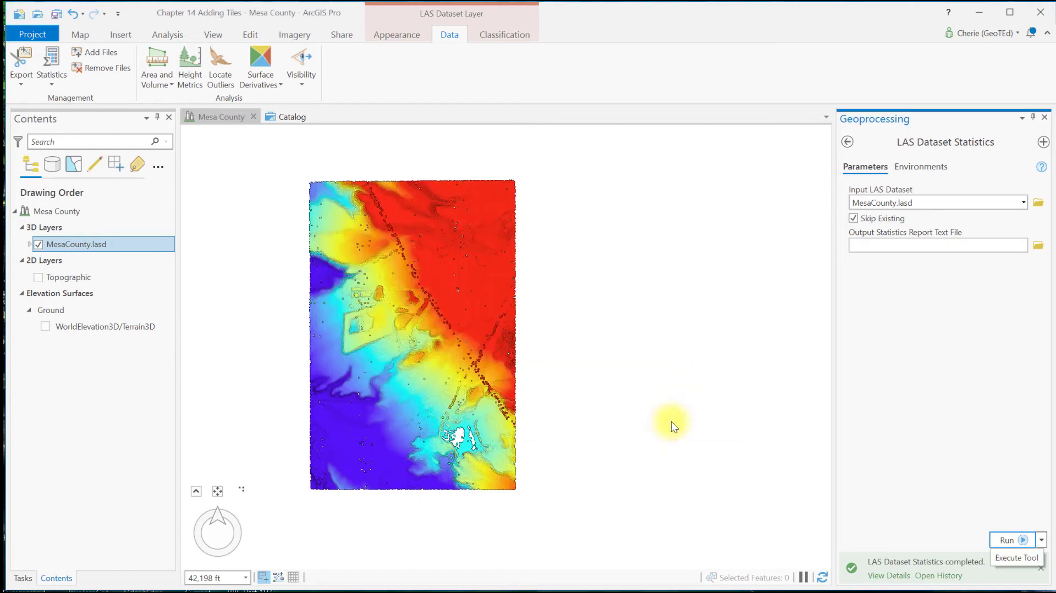
Search the Geoprocessing tools for 'las dataset' and open LAS Dataset Statistics.
left_click(168, 34)
left_click(180, 59)
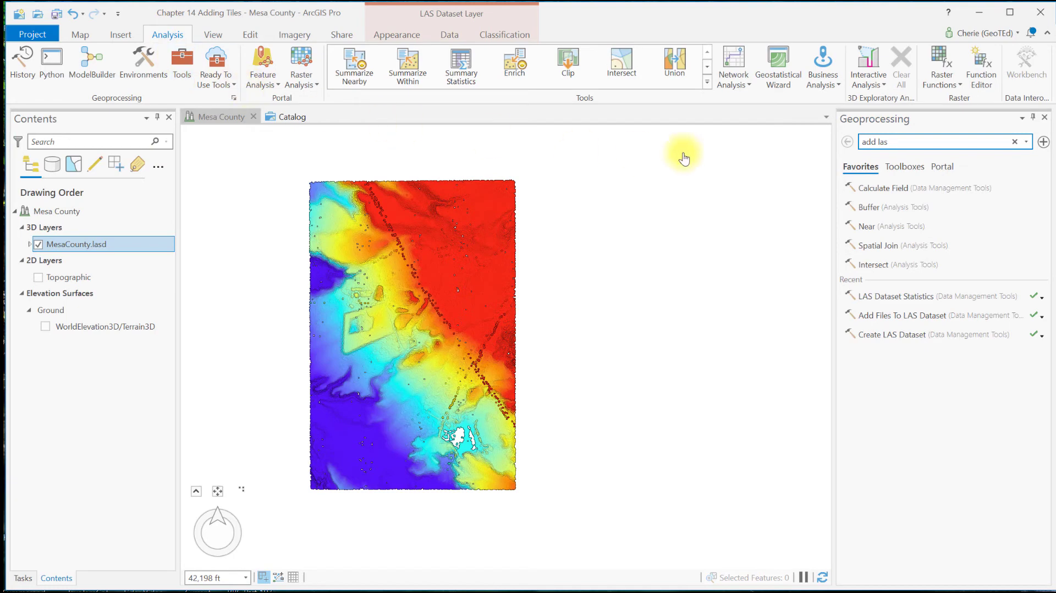
left_click(904, 141)
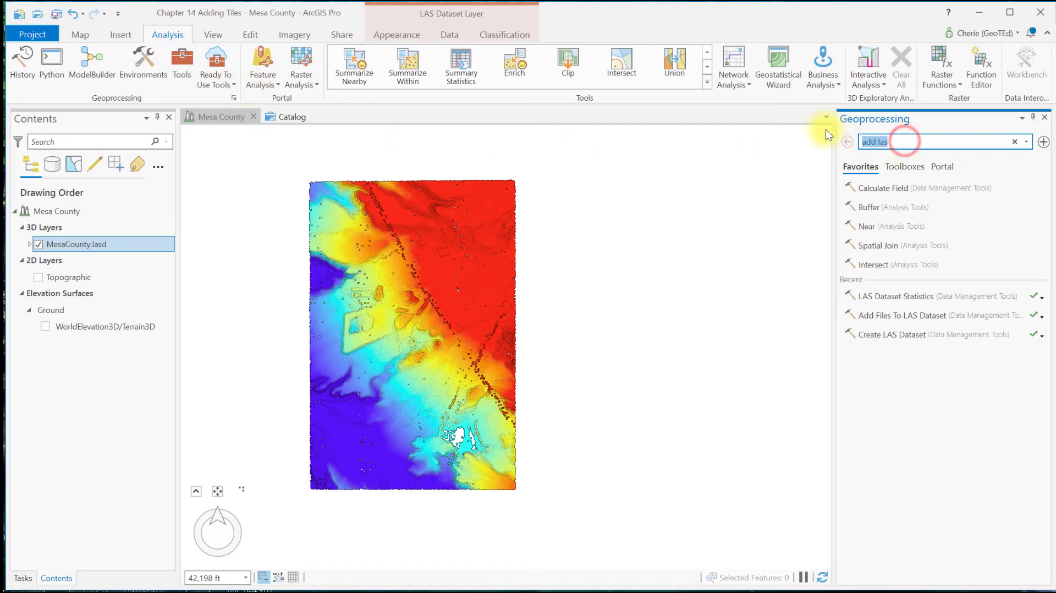
type("las dat")
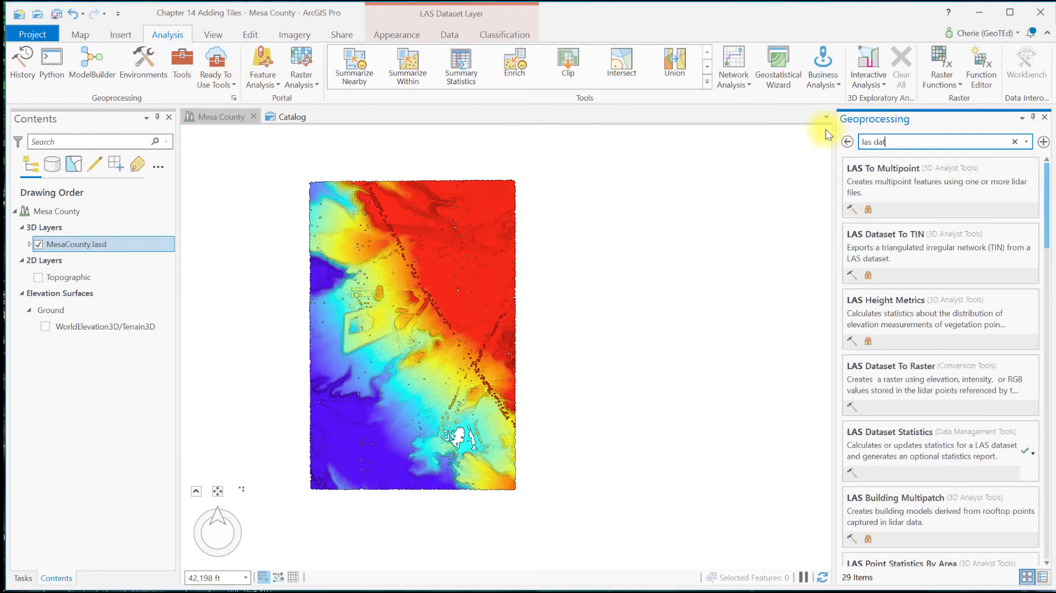
type("aset")
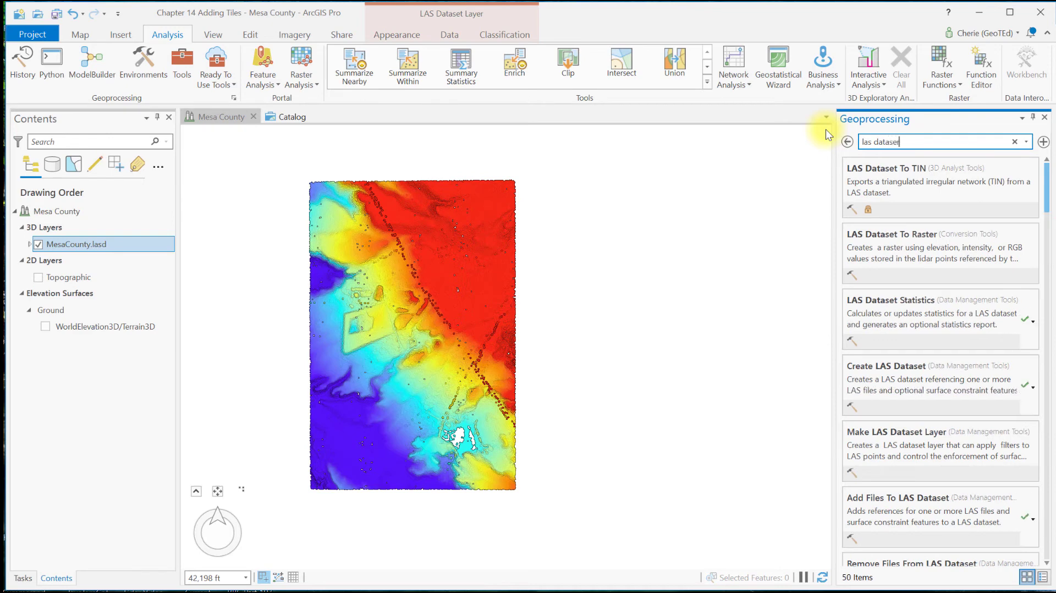
left_click(902, 312)
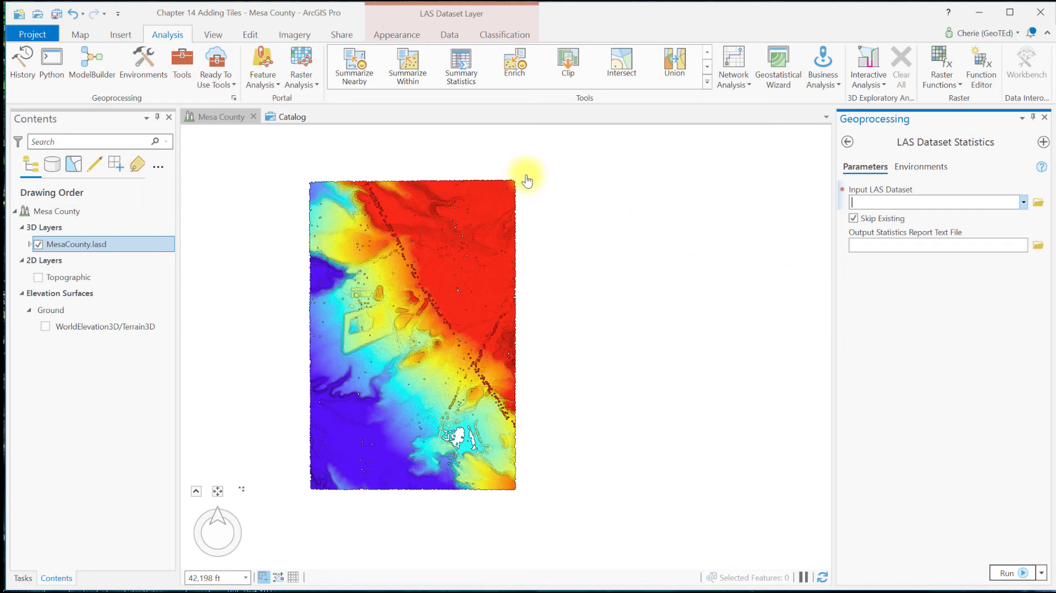
In Catalog, review the LAS files of MesaCounty.lasd, select tile 400135.las, and close without changes.
left_click(284, 114)
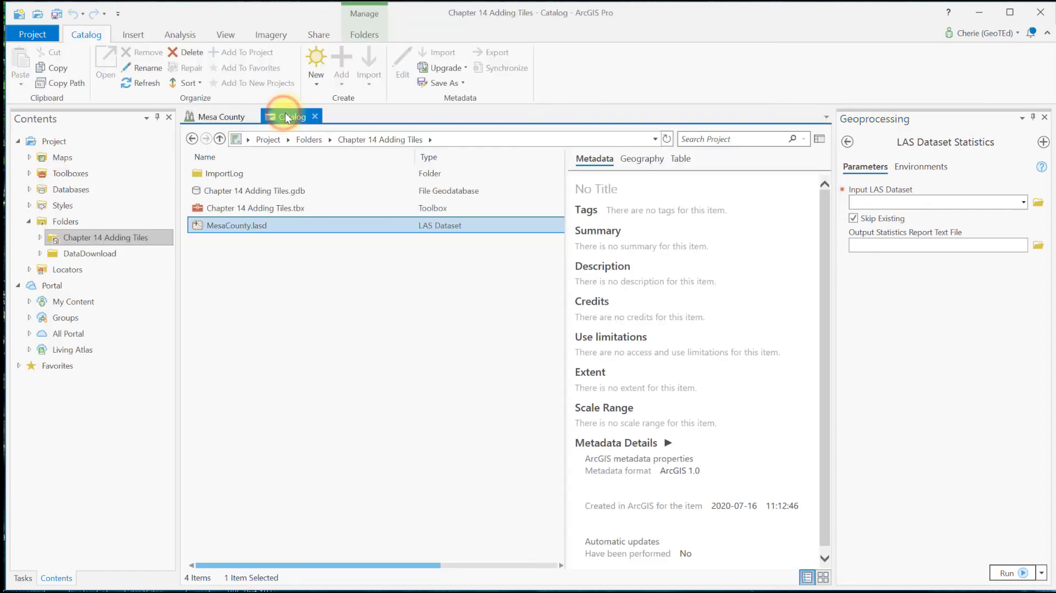
right_click(266, 229)
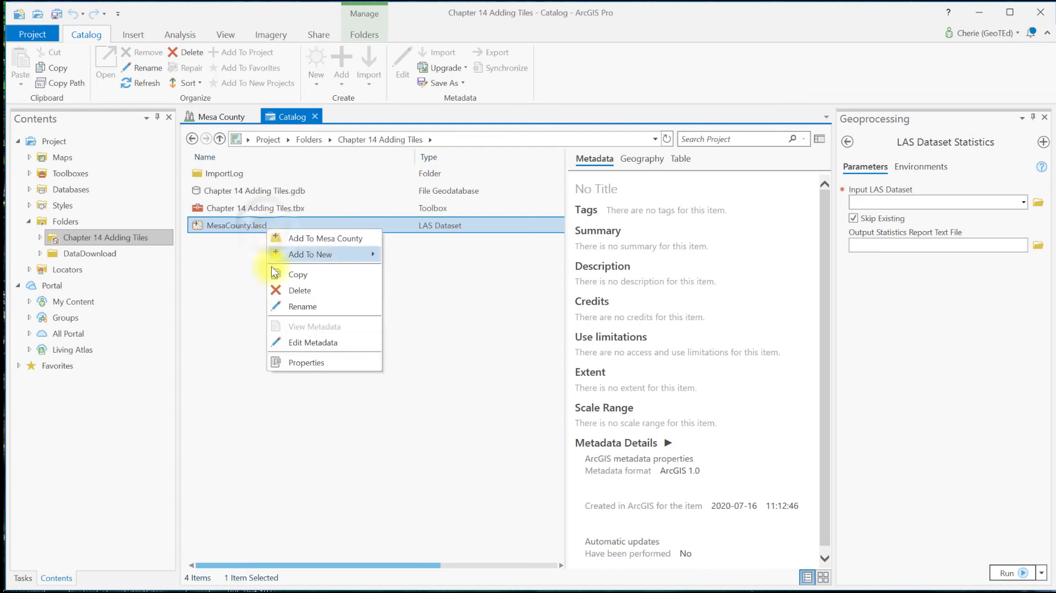
left_click(292, 360)
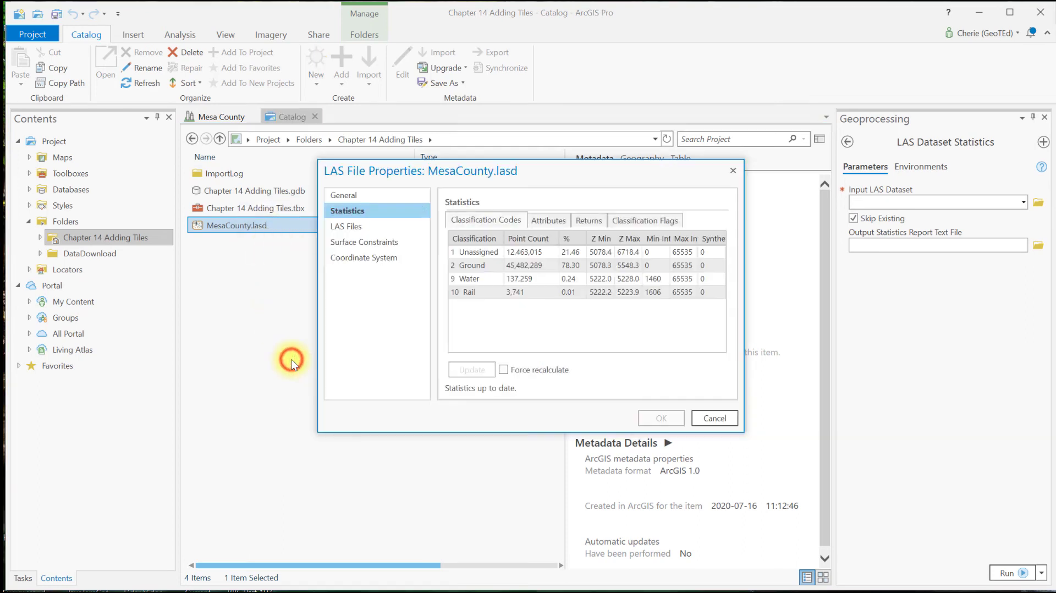
left_click(361, 226)
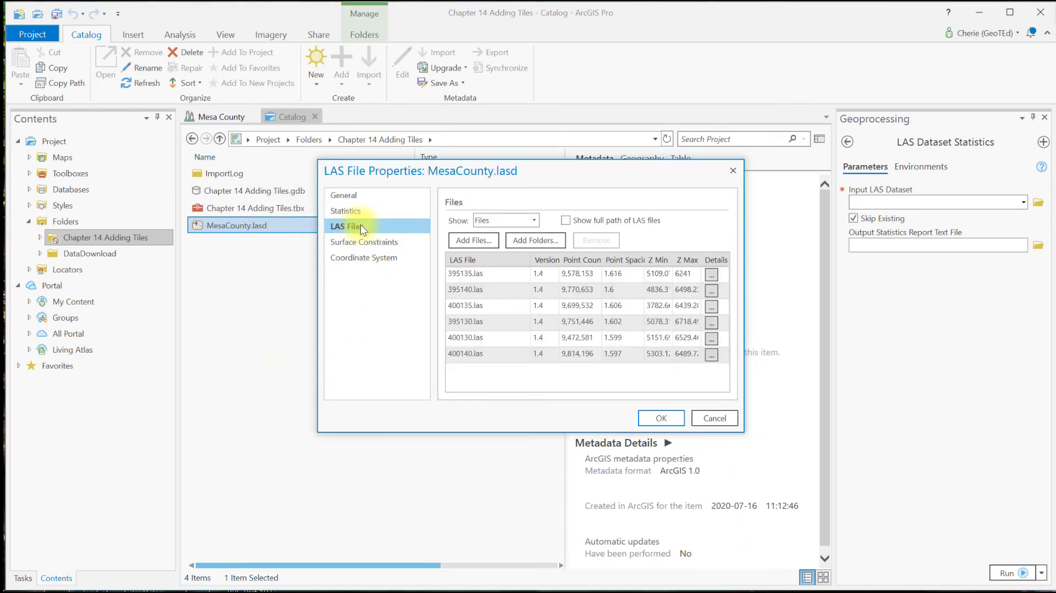
left_click(470, 309)
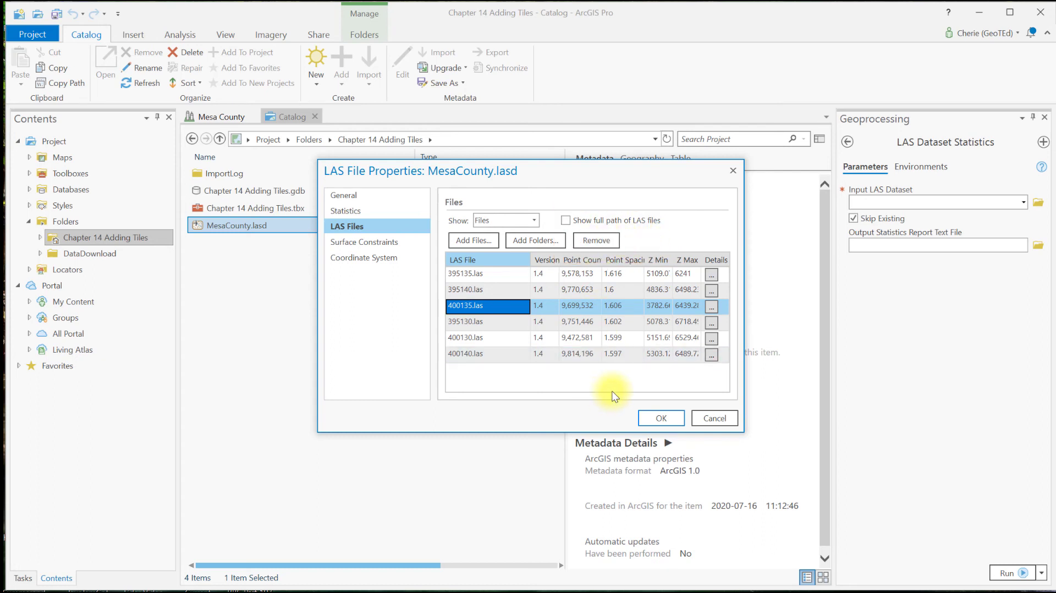
left_click(714, 418)
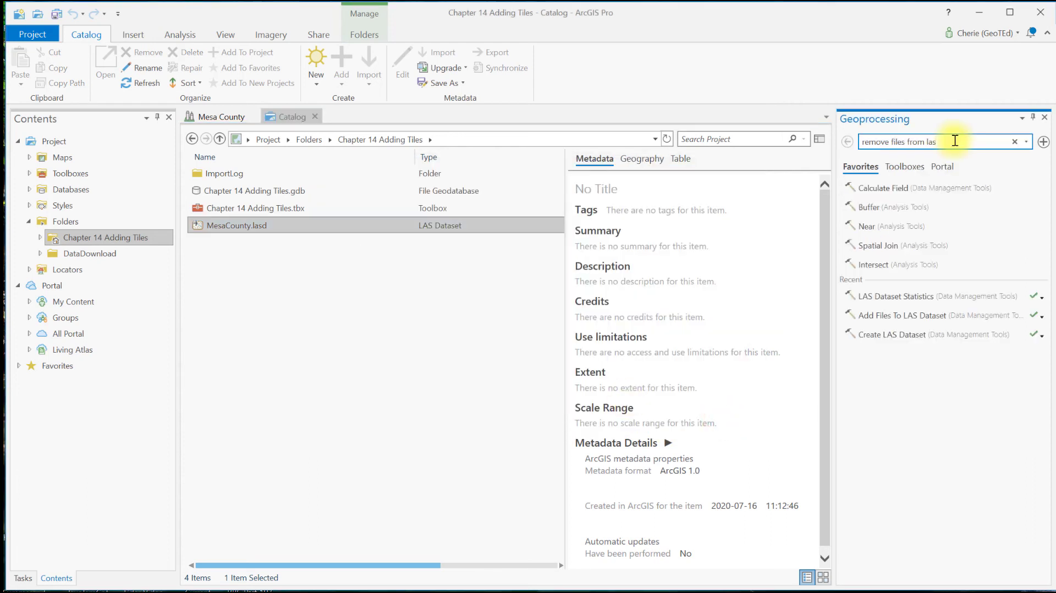
Search Geoprocessing for 'remove files from las' and open the Remove Files From LAS Dataset tool.
key("Return")
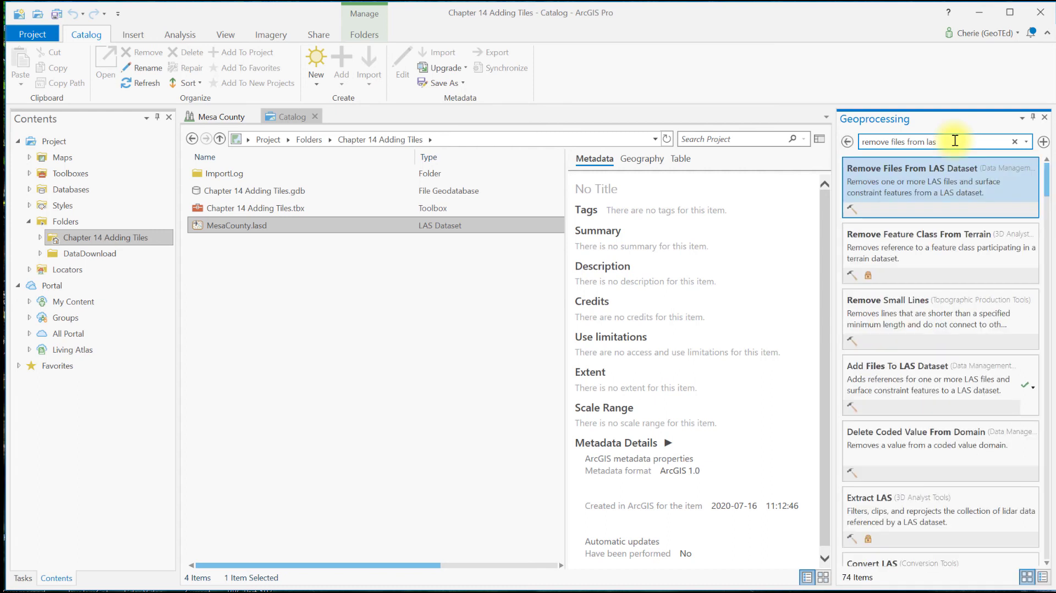
left_click(971, 202)
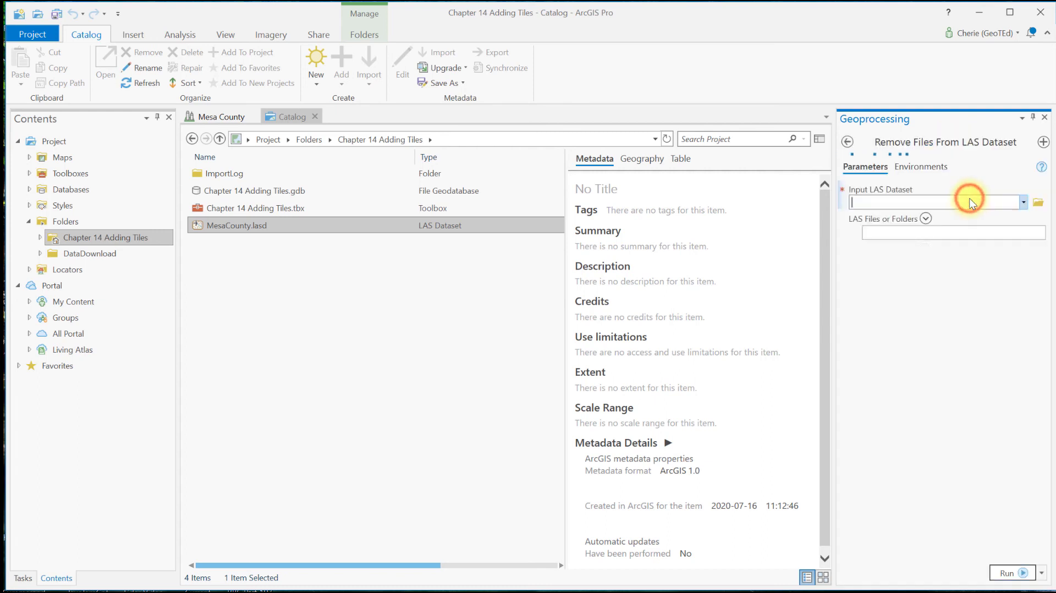